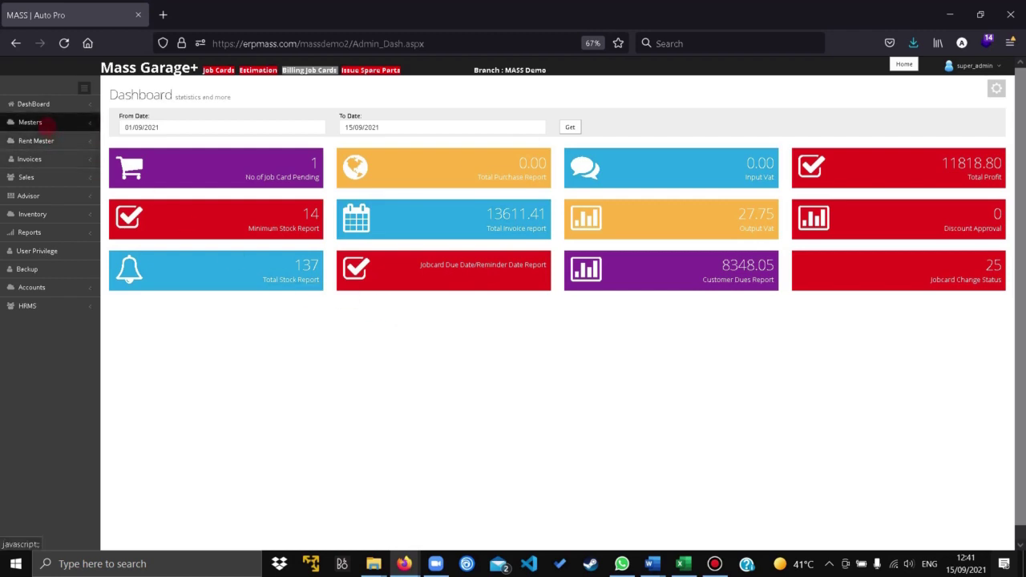
- Open Masters > Customers to bring up the blank Add / Update Customers form (code C-040)
click(48, 125)
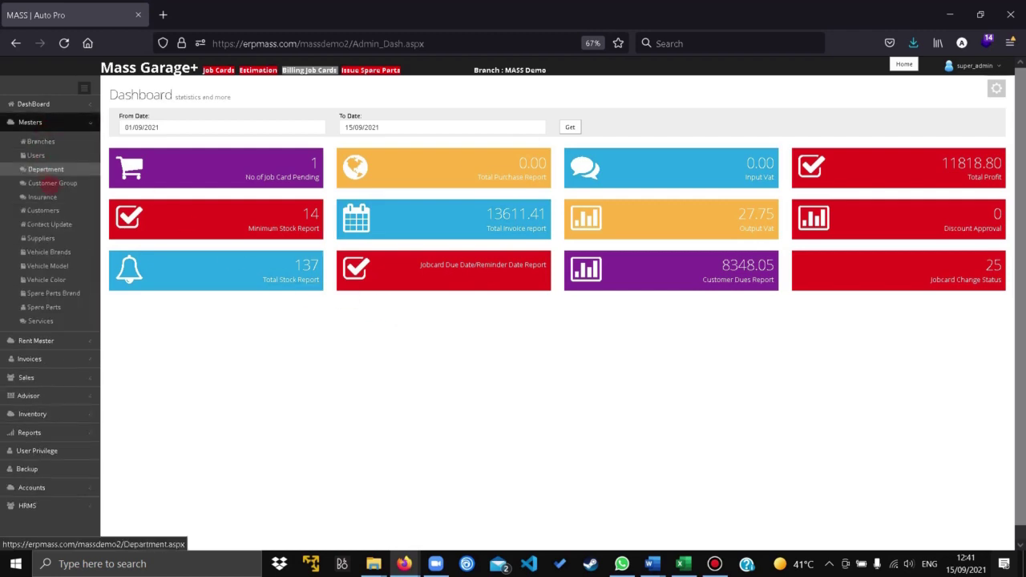
click(44, 210)
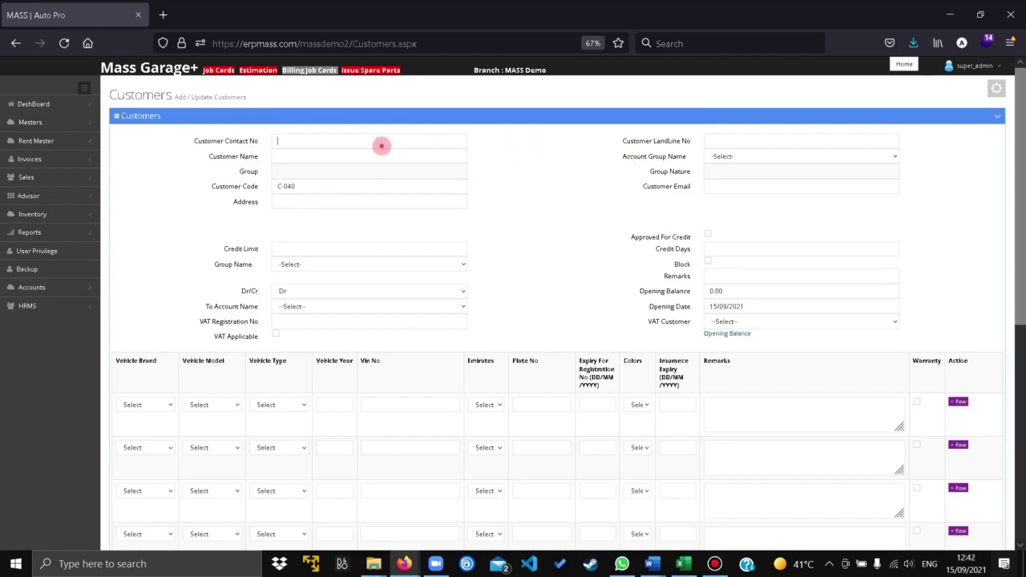
- Enter the customer's contact number and landline, and name the customer 'test customer'
click(380, 144)
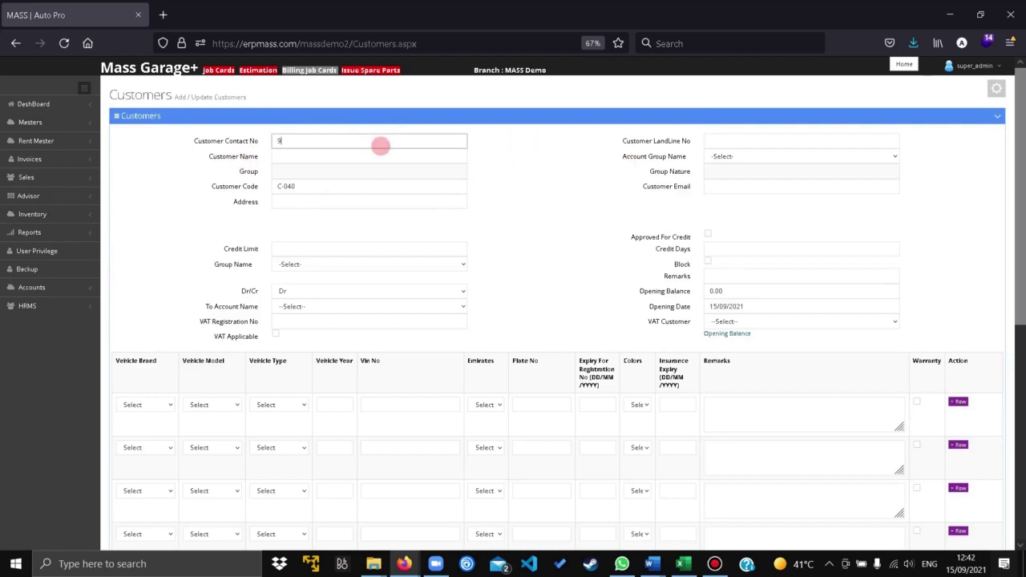
click(712, 144)
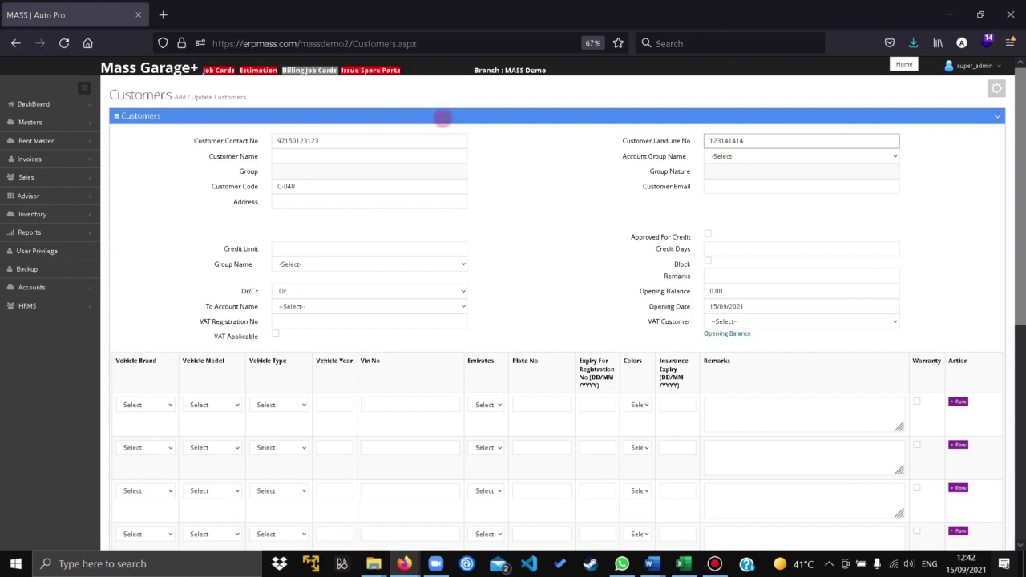
click(331, 155)
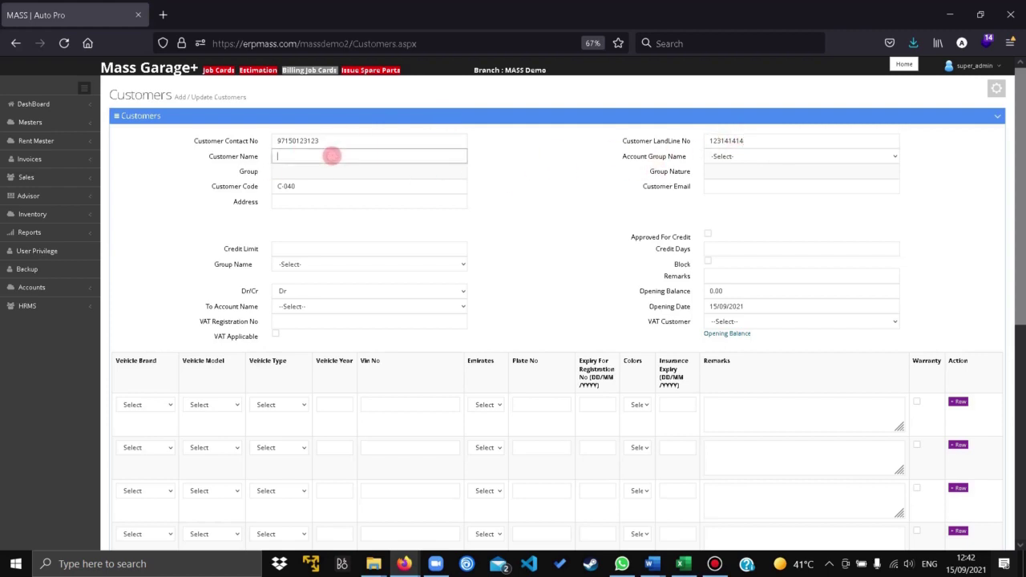
text(t)
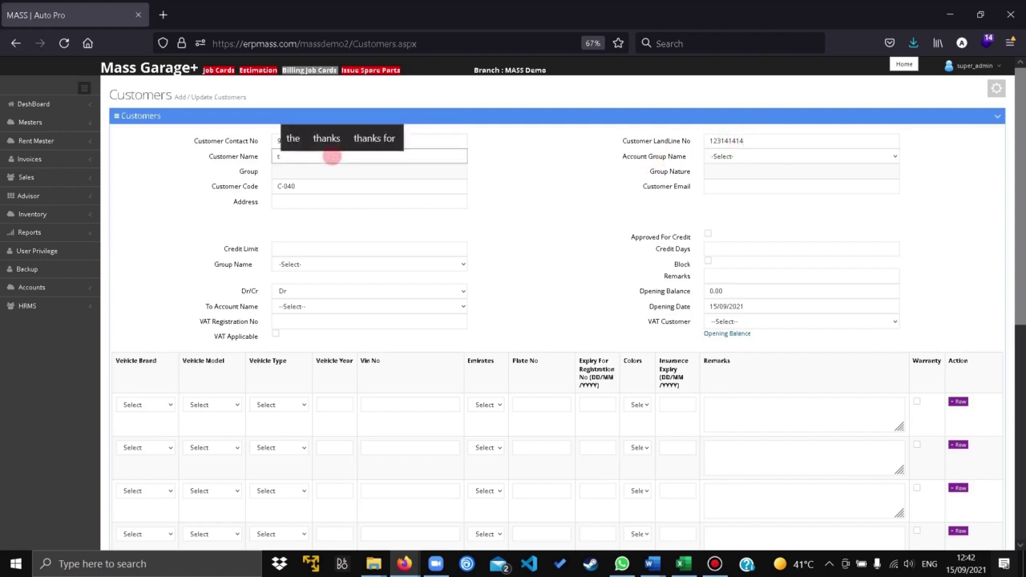
text(est customer)
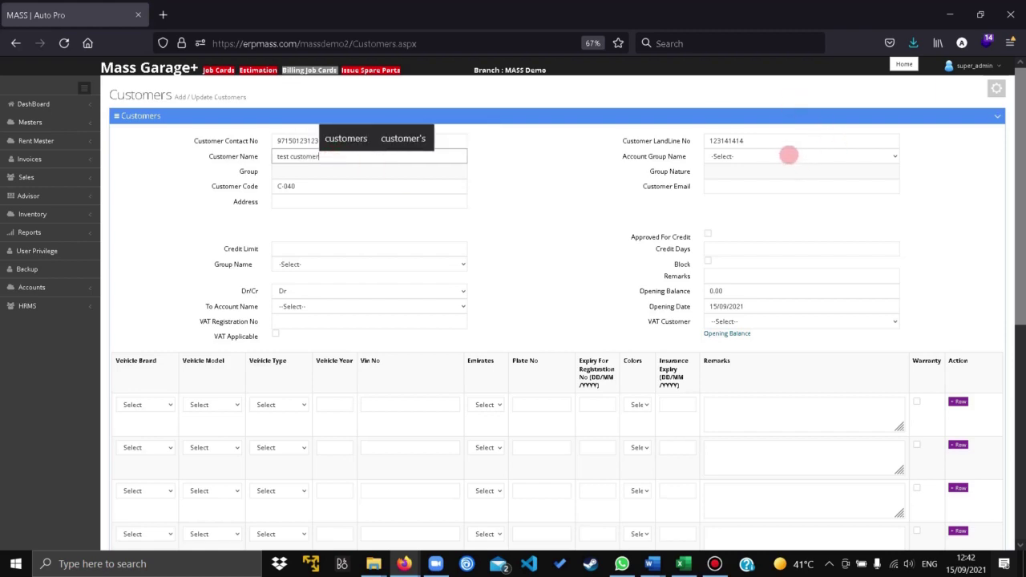
click(789, 155)
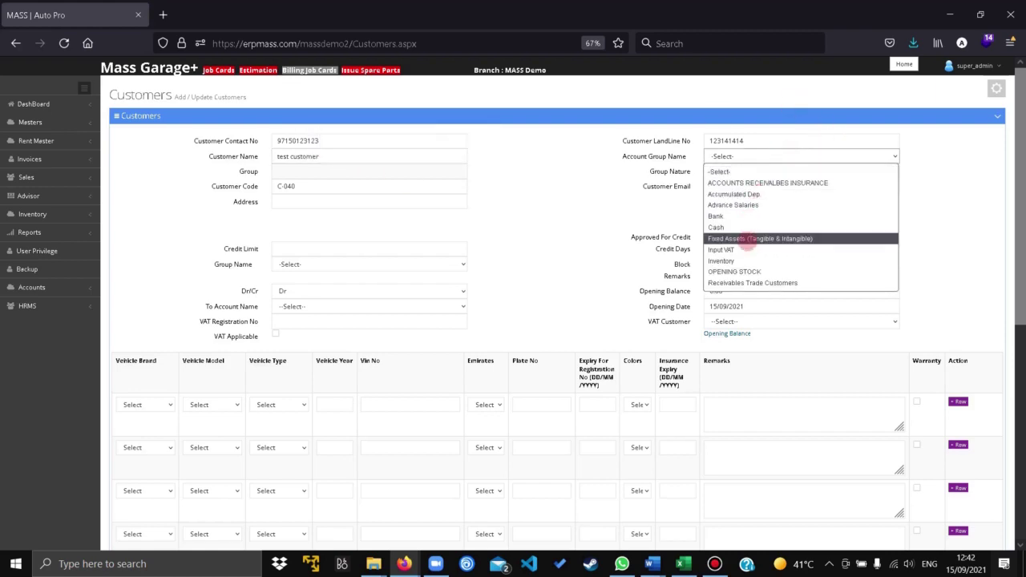
- Assign the account group Receivables Trade Customers and enter the address 'Dubai, UAE'
click(743, 282)
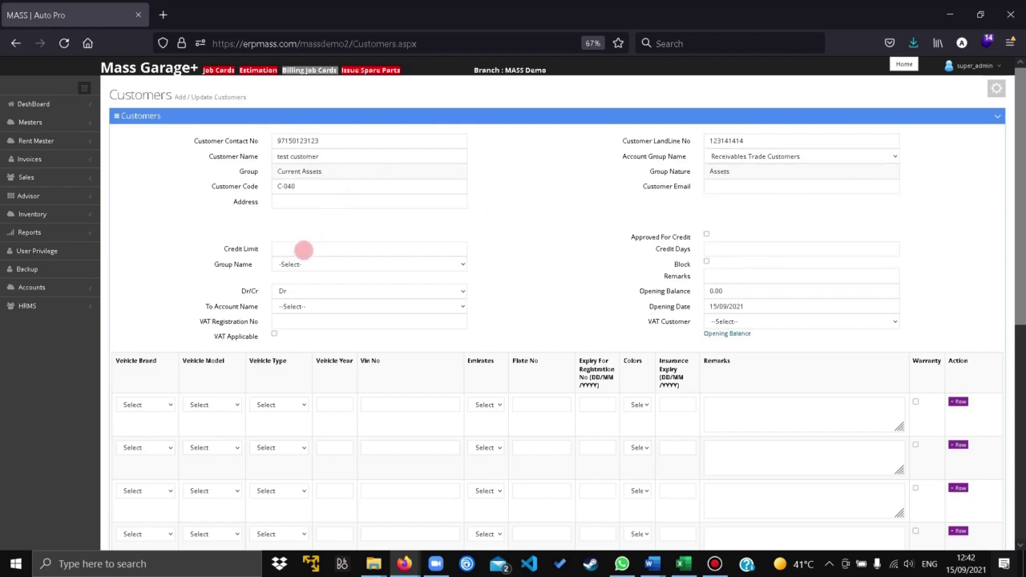
click(306, 249)
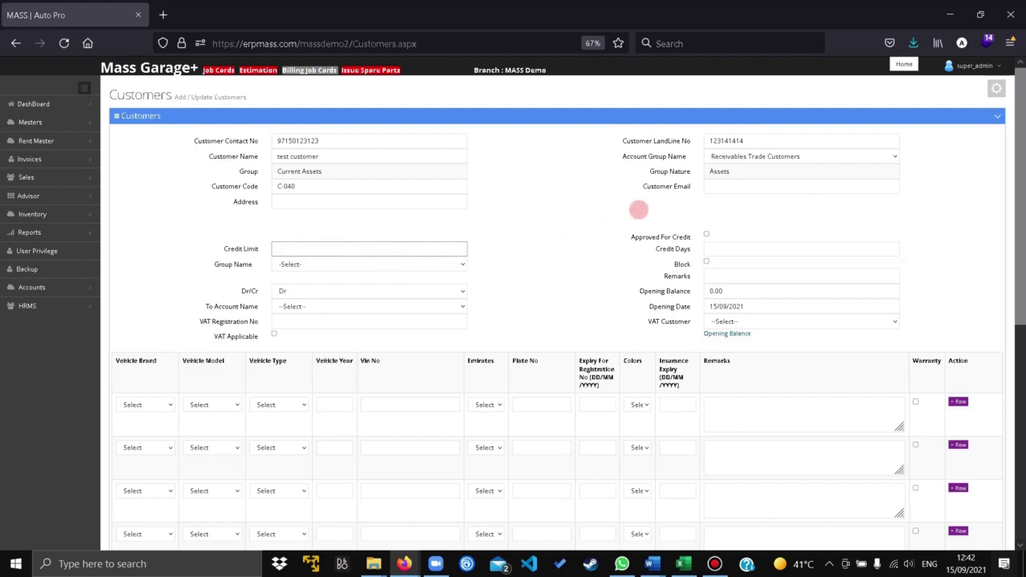
click(735, 190)
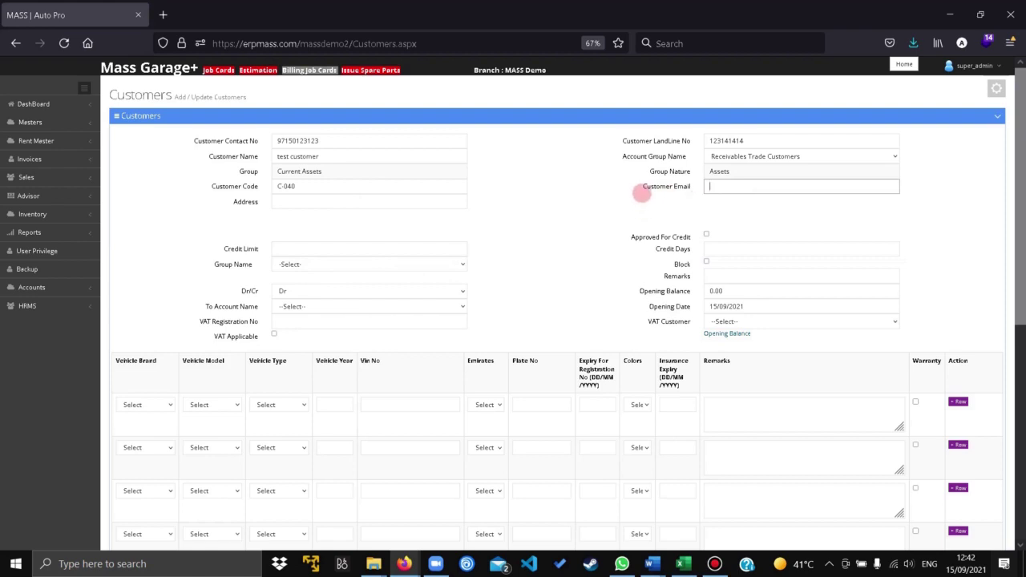
click(309, 202)
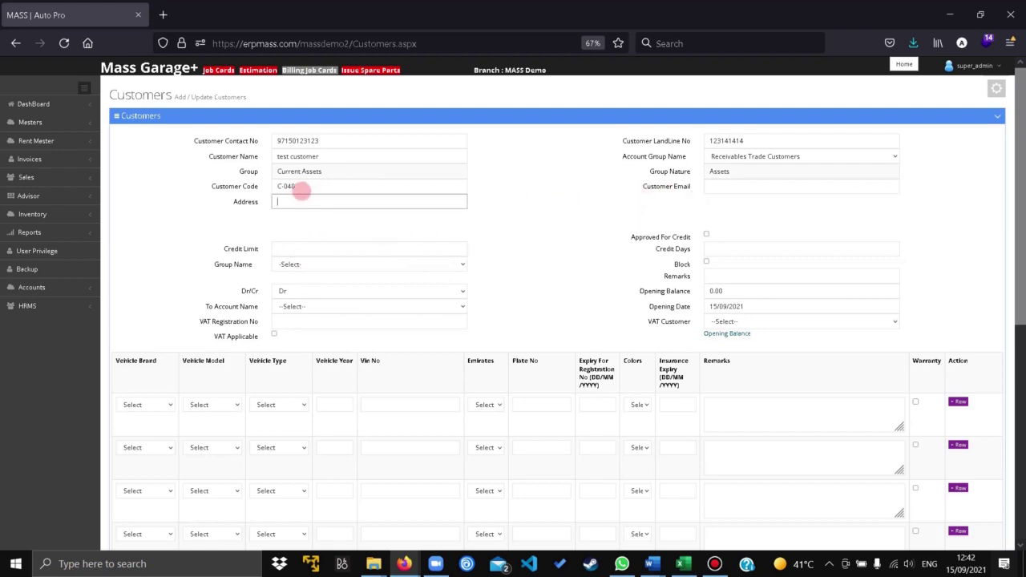
text(Du)
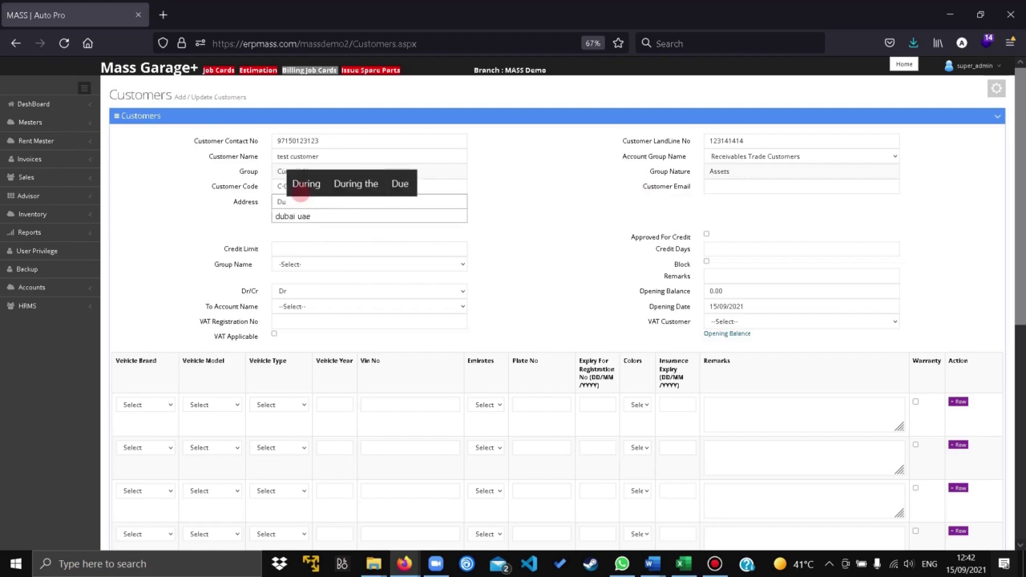
text(bai)
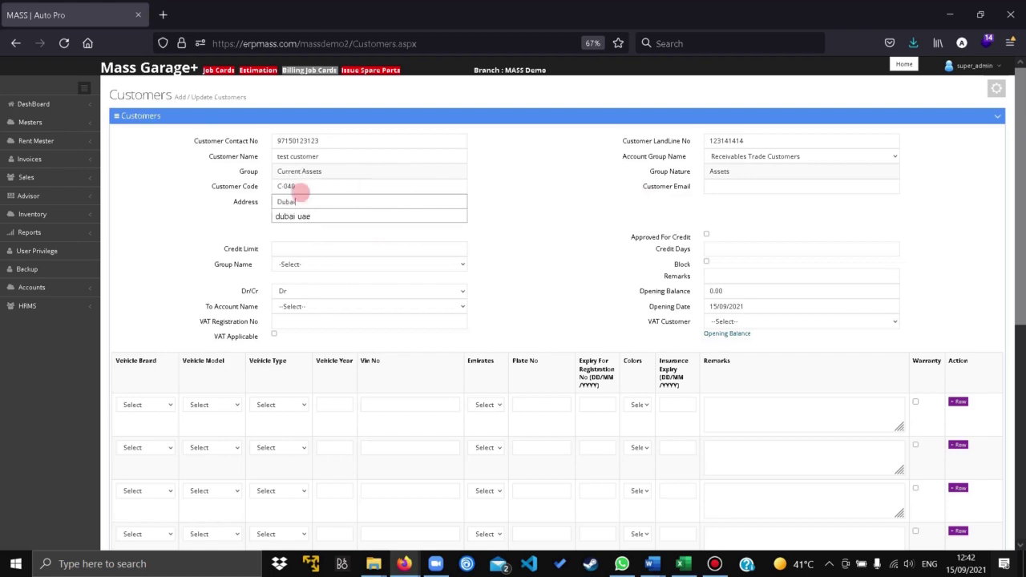
text(, UAE)
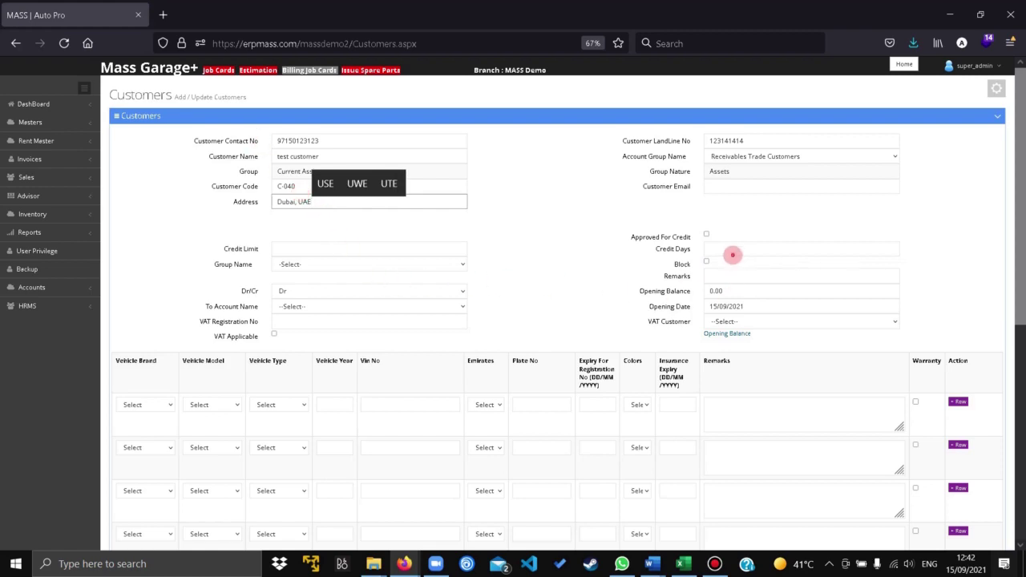
click(733, 255)
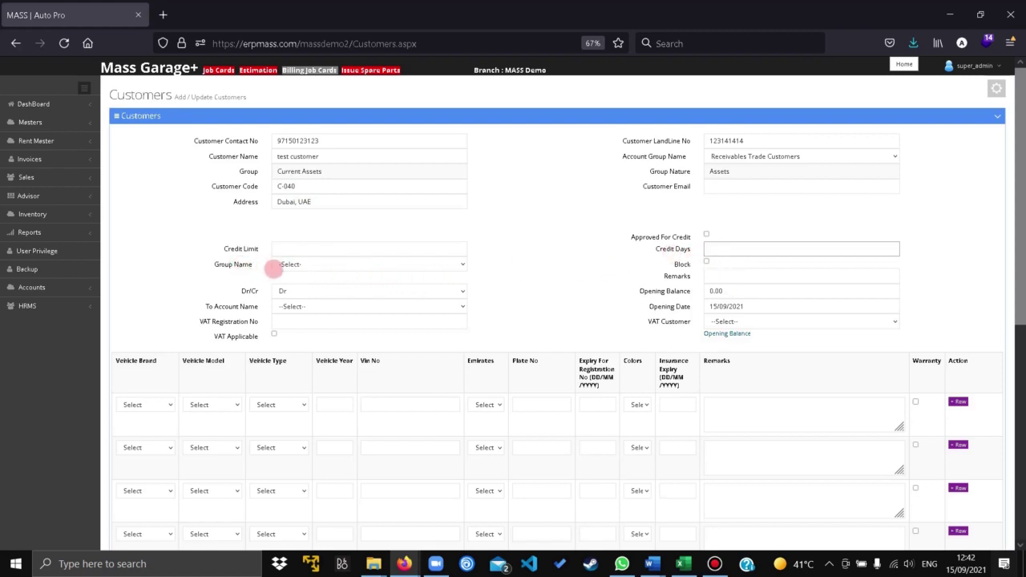
click(290, 267)
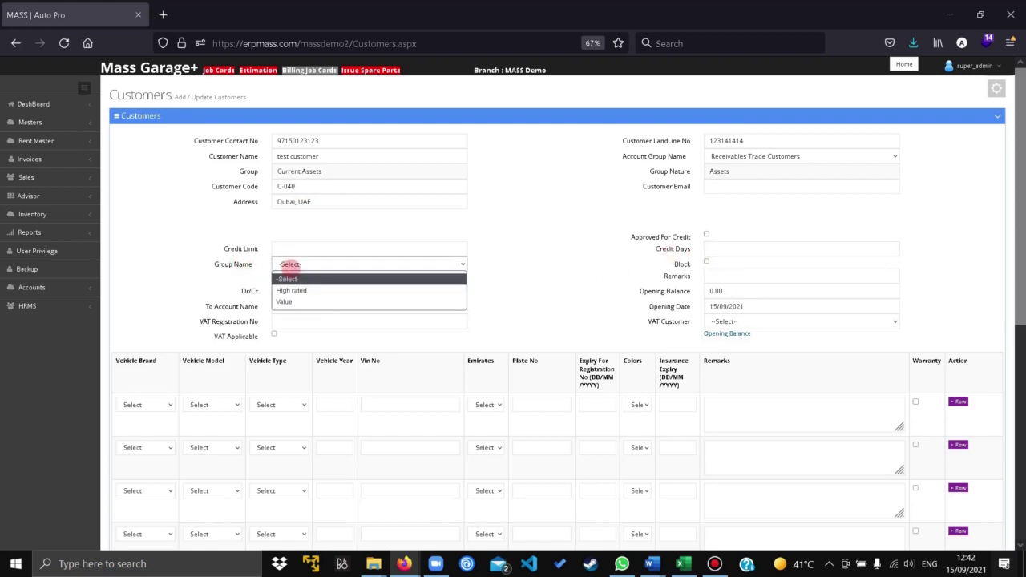
click(291, 265)
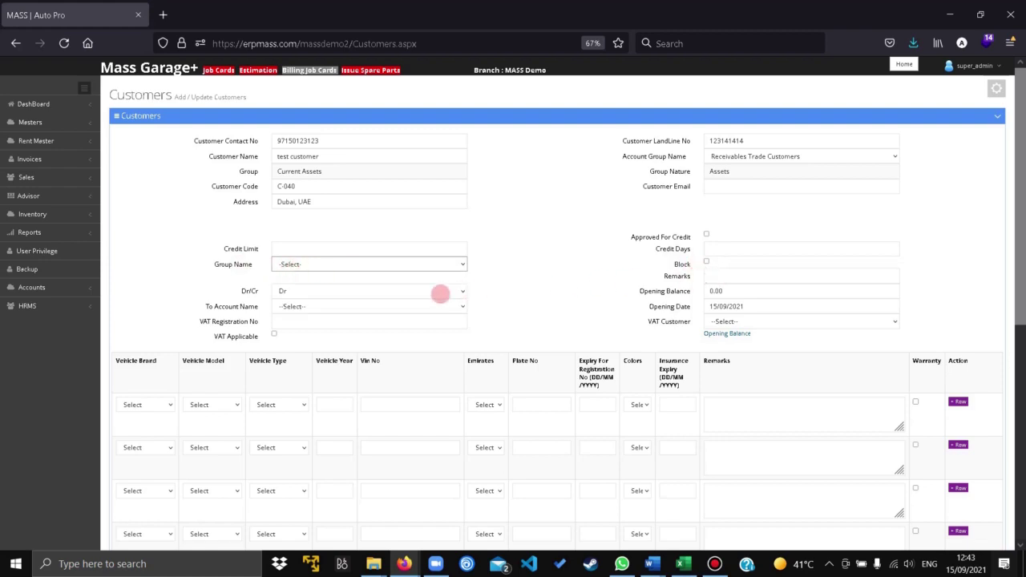
click(758, 276)
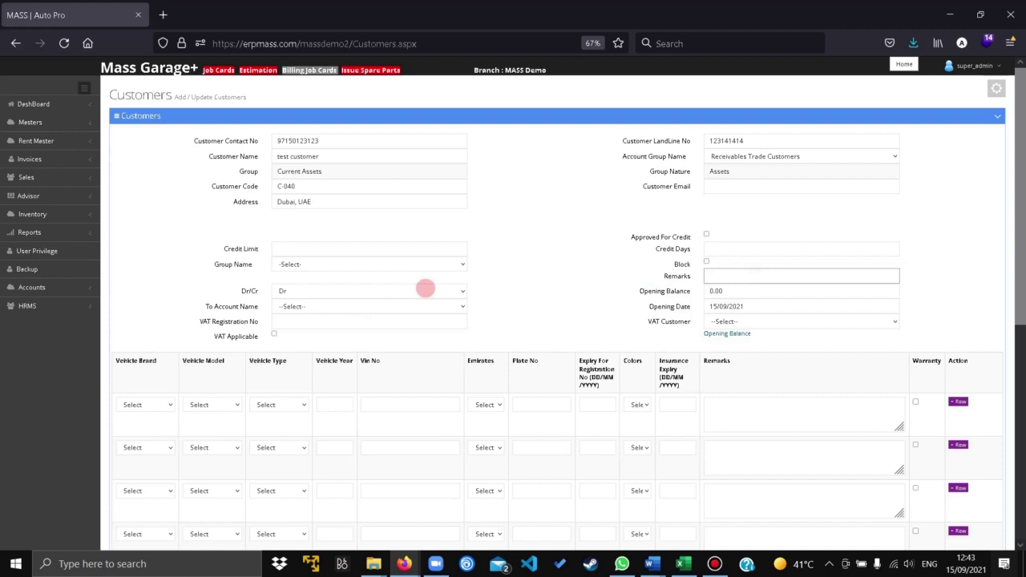
click(380, 292)
click(376, 293)
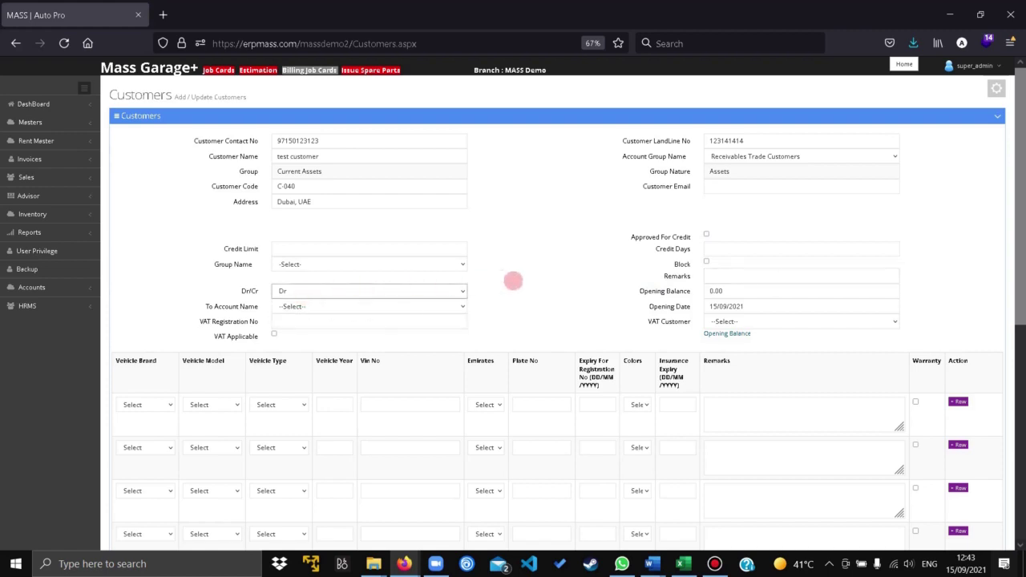
click(712, 276)
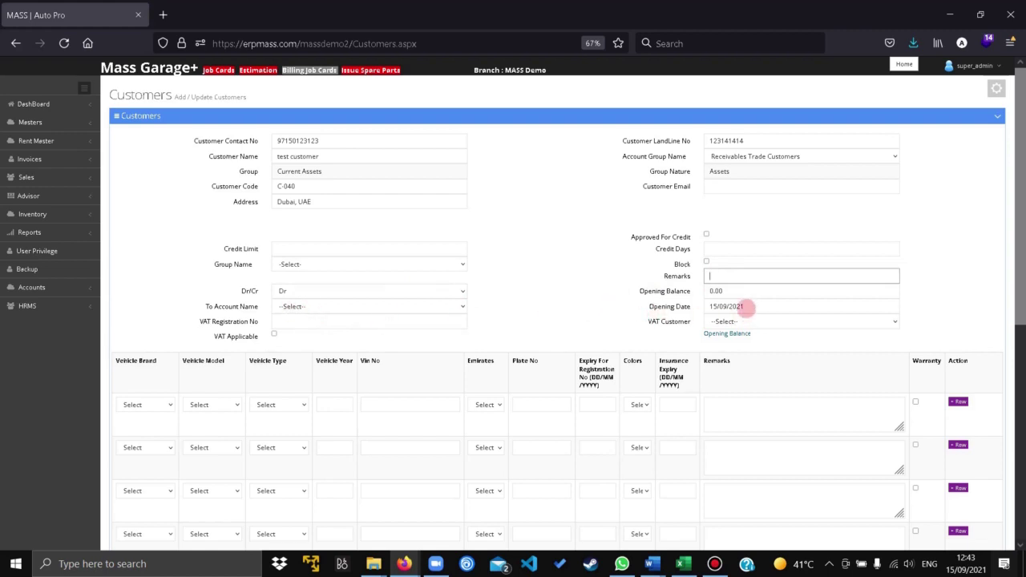
click(743, 307)
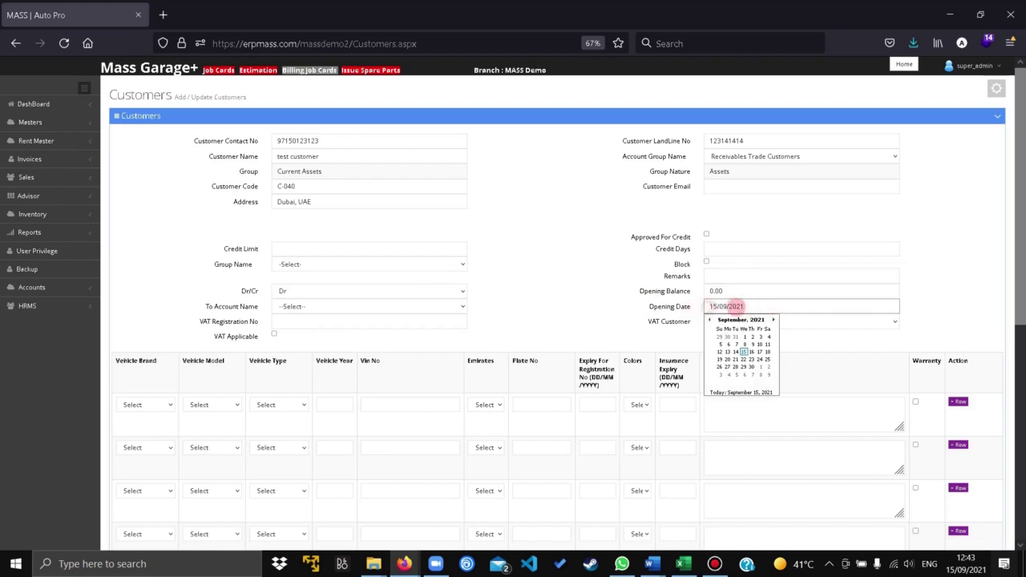
triple_click(736, 307)
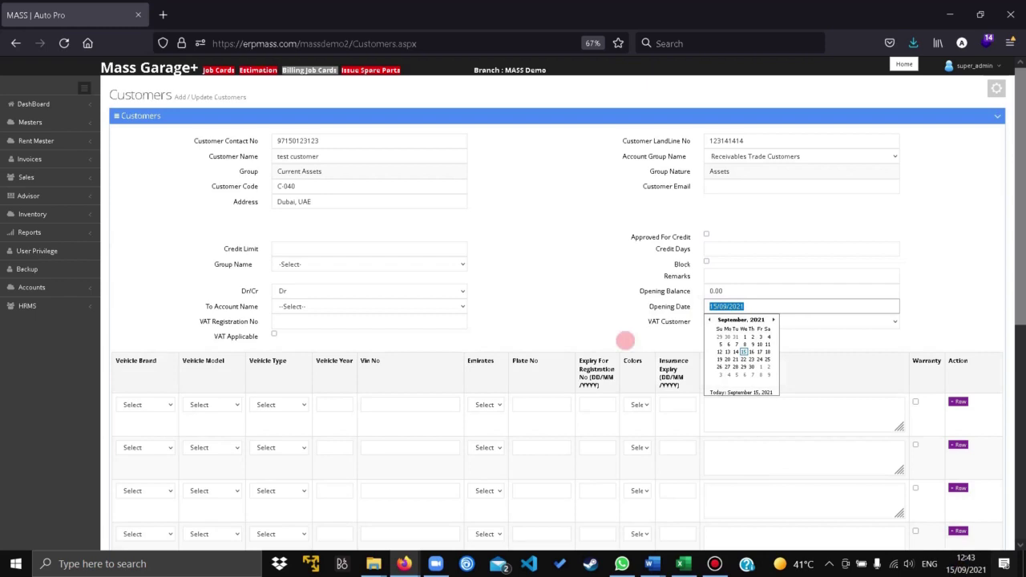
click(554, 306)
click(301, 320)
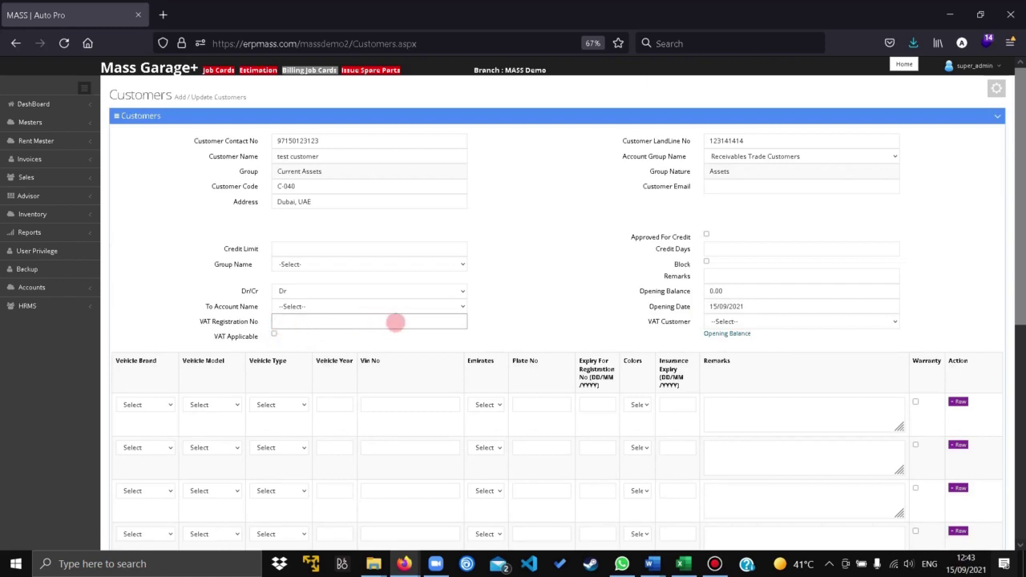
- Set the first vehicle to an ASTON MARTIN D B9, year 2019
click(145, 405)
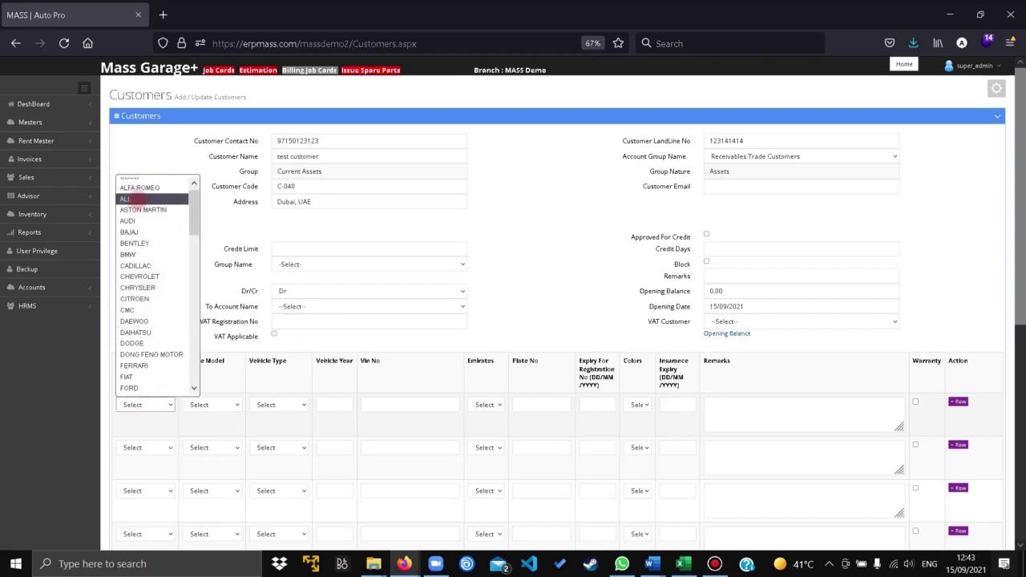
click(143, 210)
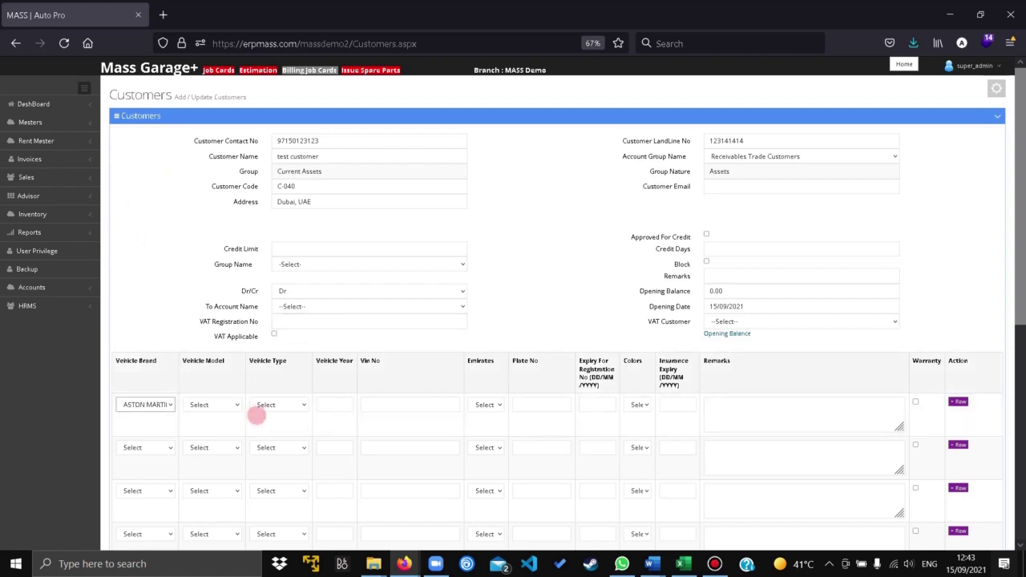
click(229, 405)
click(207, 433)
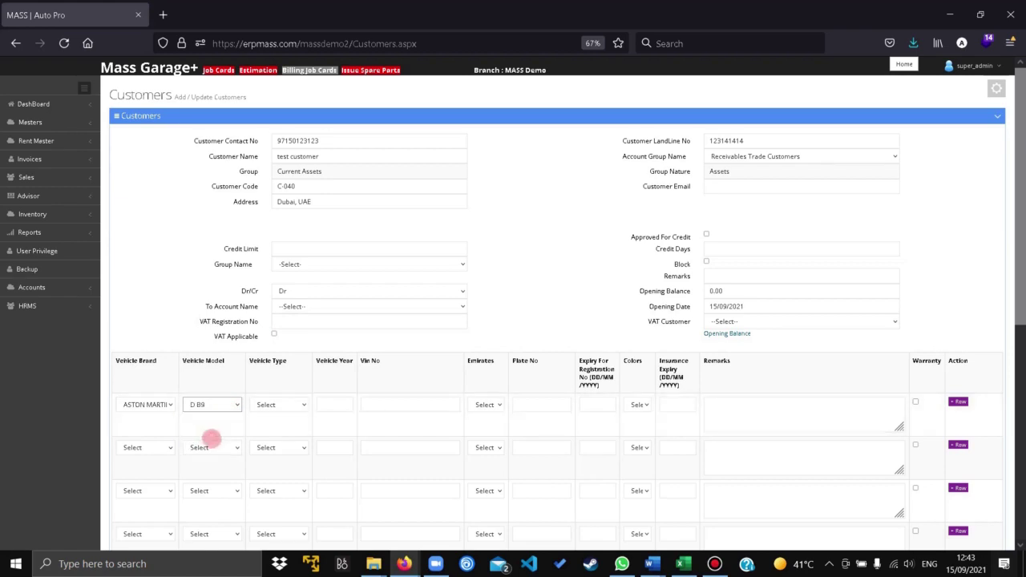
click(271, 405)
click(271, 420)
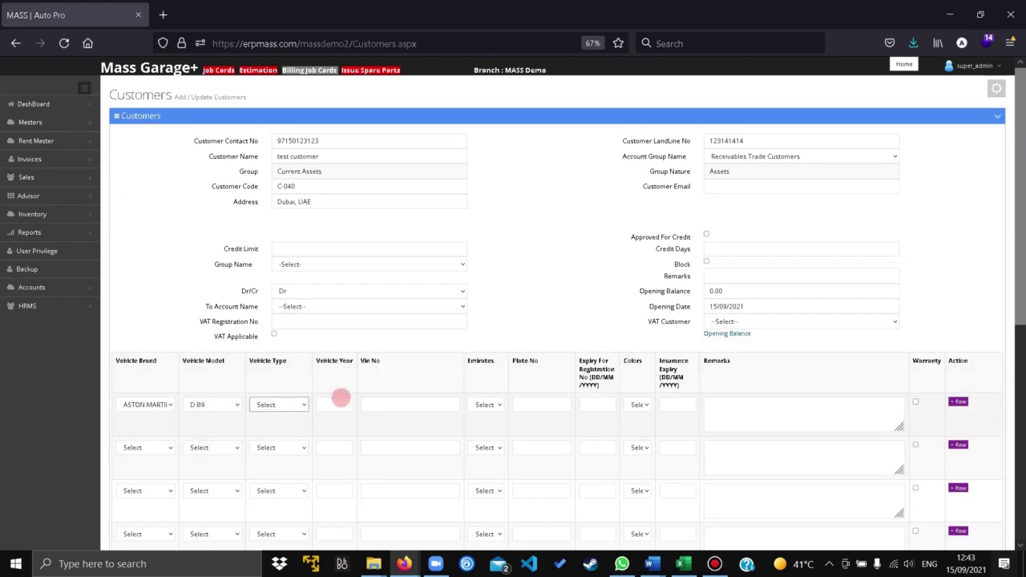
click(336, 405)
text(2019)
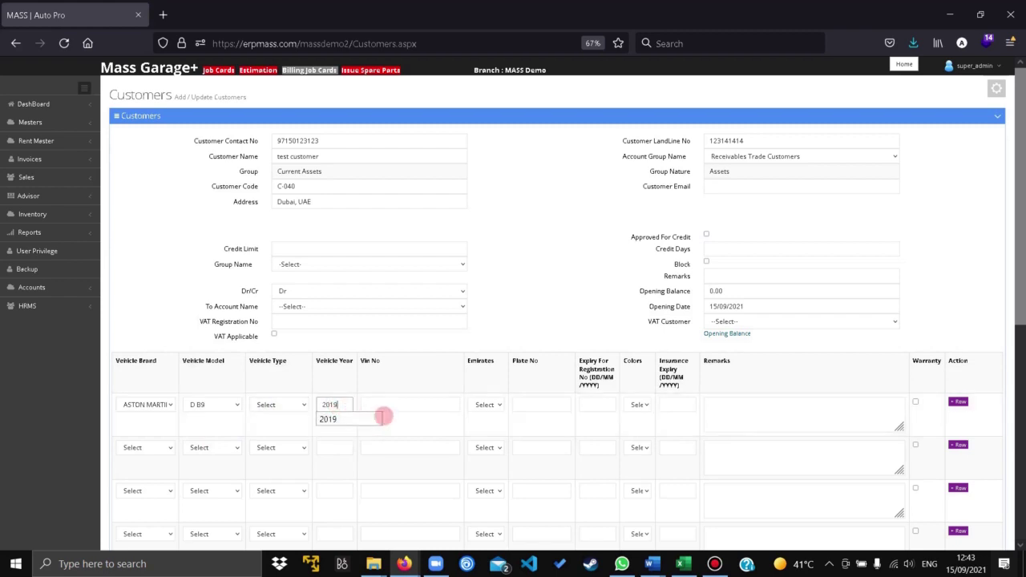
click(401, 405)
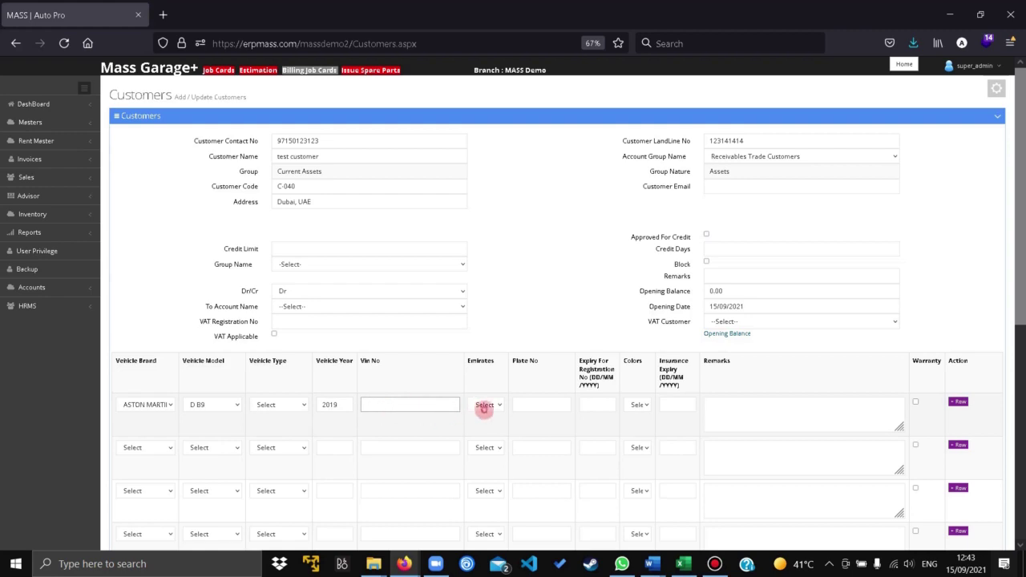
click(484, 406)
click(484, 467)
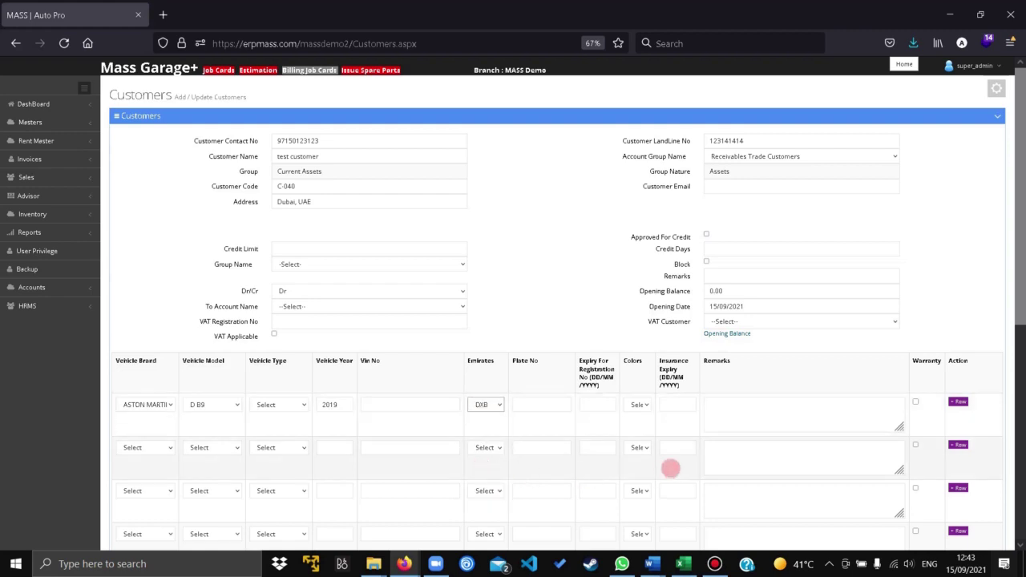
click(542, 405)
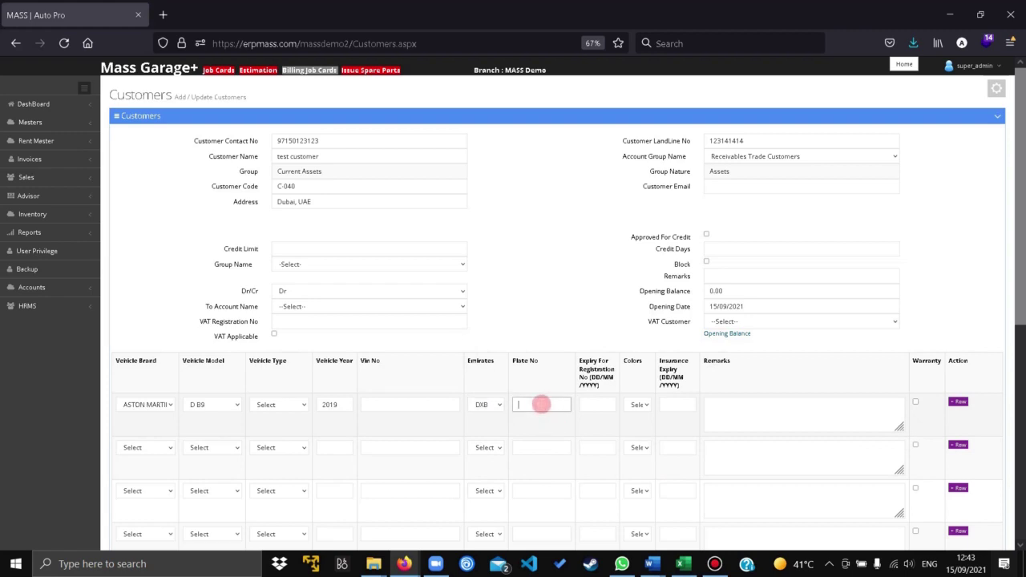
text(C 1123)
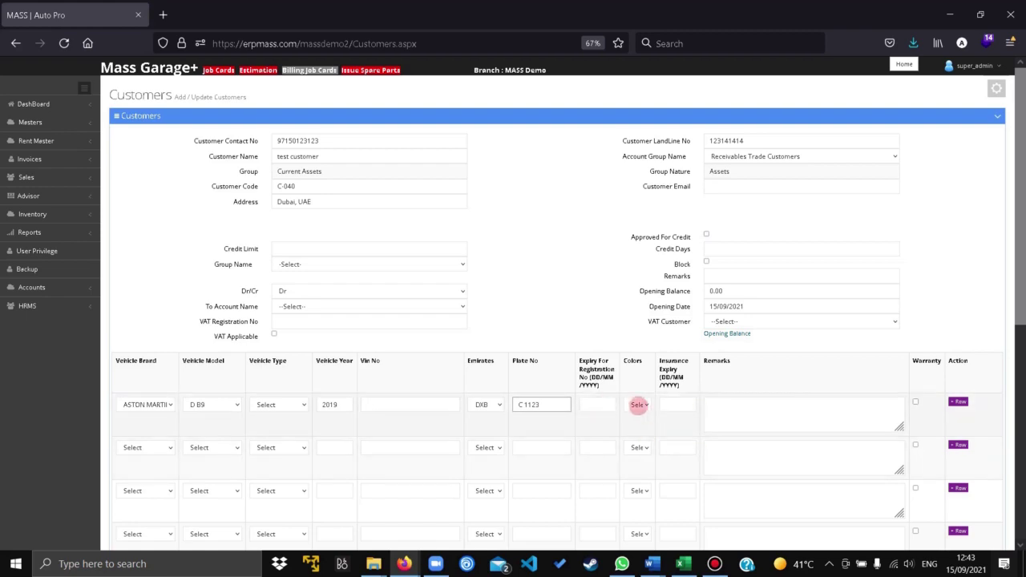
click(639, 405)
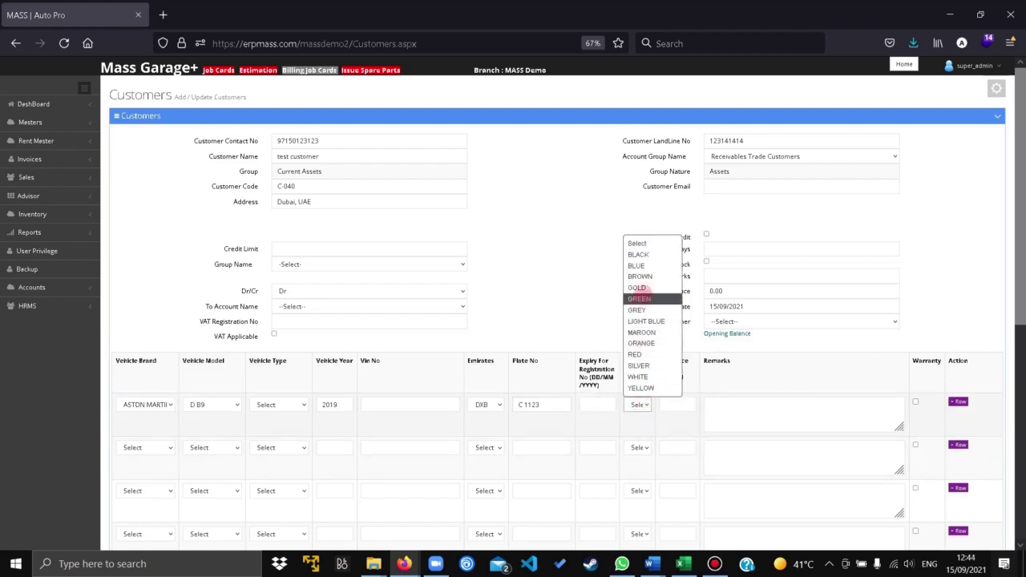
click(642, 298)
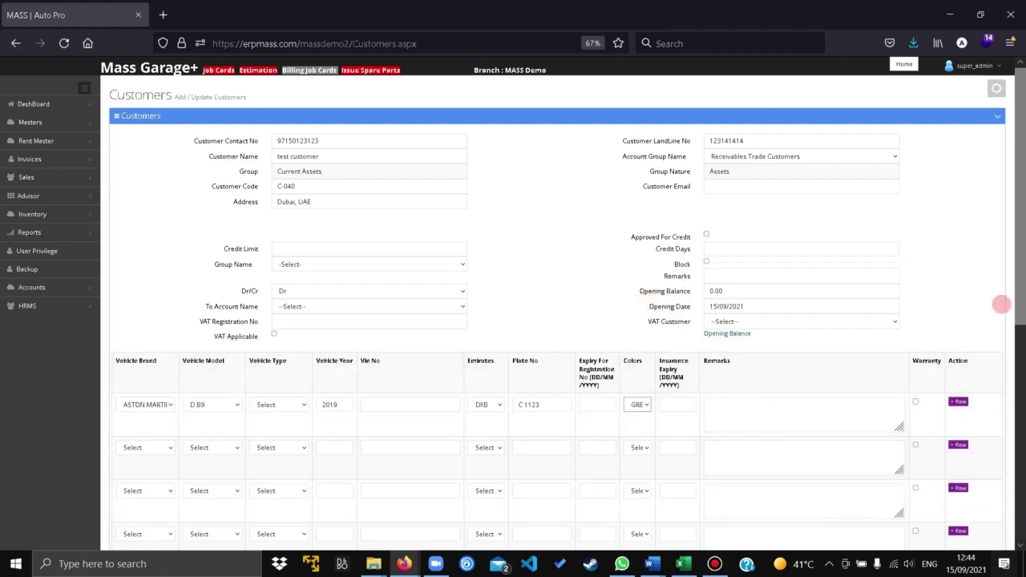
- Review the name, account group and opening date, then save and confirm the Saved alert
scroll(1020, 288, down, 2)
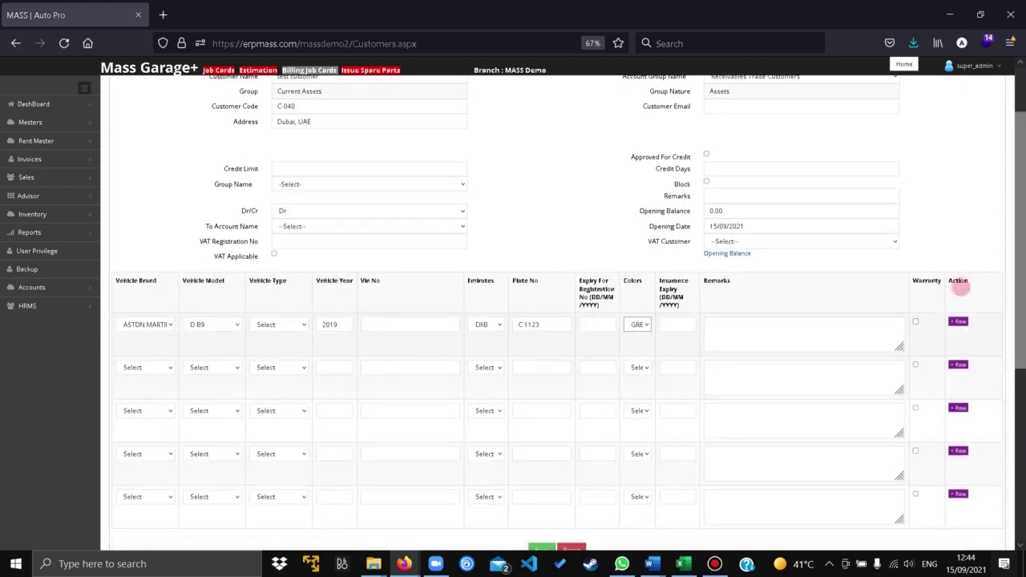
scroll(788, 182, up, 2)
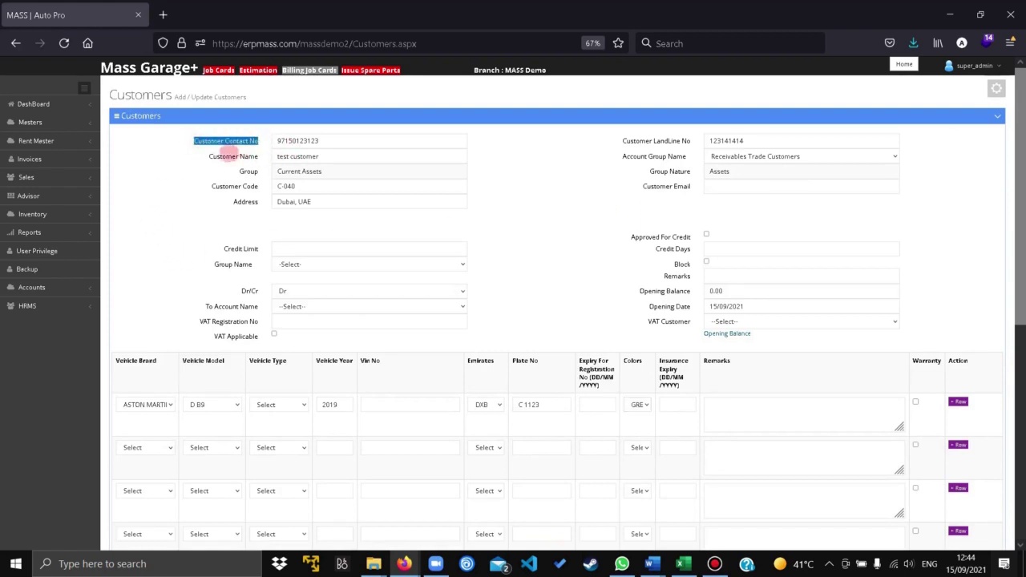
triple_click(261, 157)
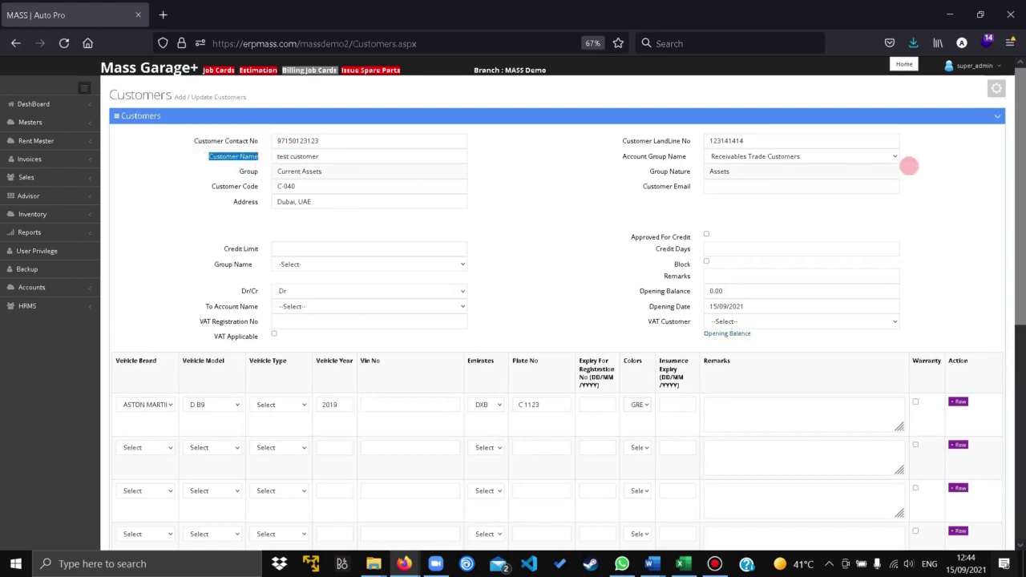
drag(619, 156, 693, 158)
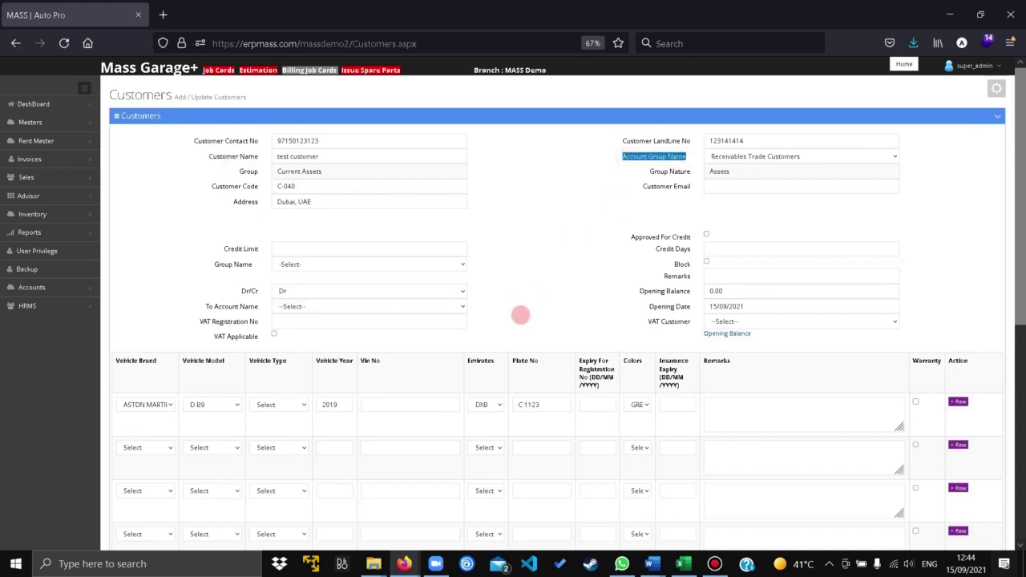
drag(648, 306, 691, 307)
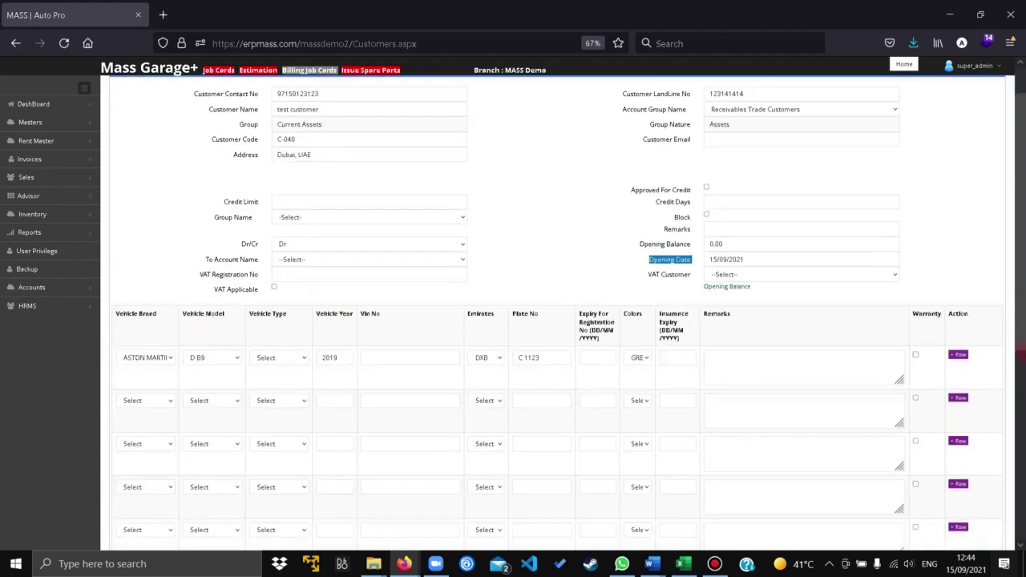
drag(1020, 293, 1020, 471)
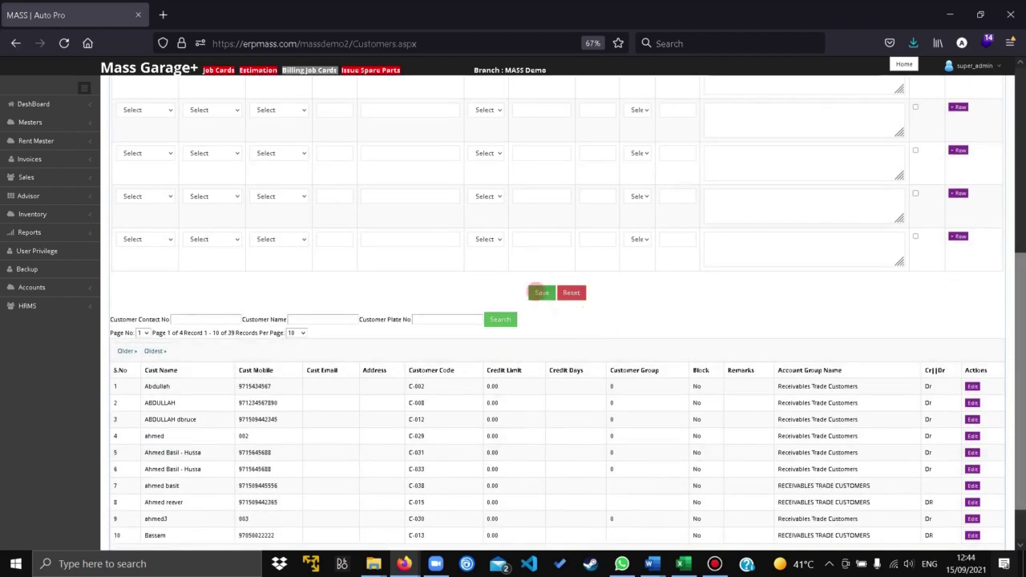
click(536, 292)
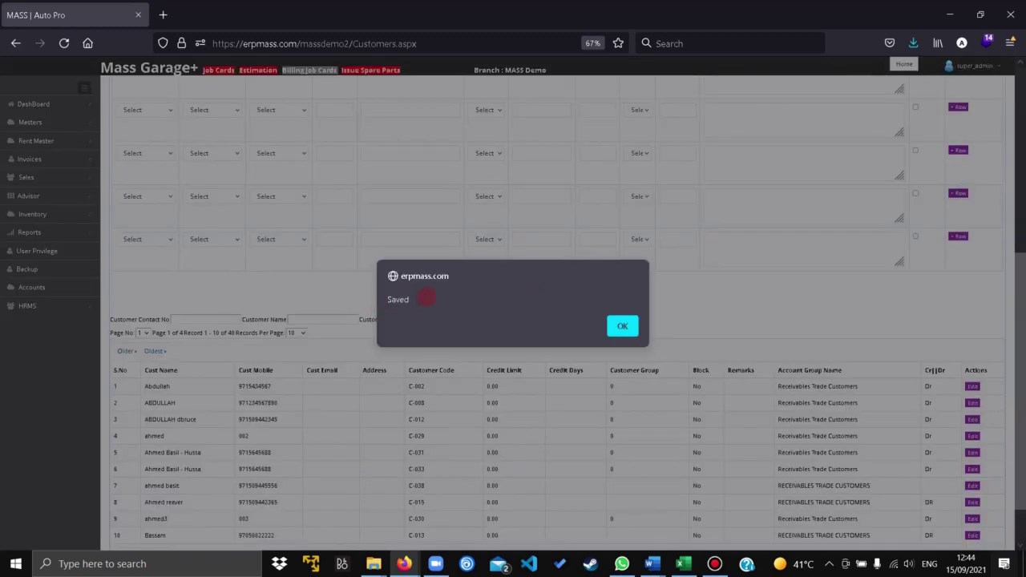
click(618, 325)
scroll(910, 383, down, 2)
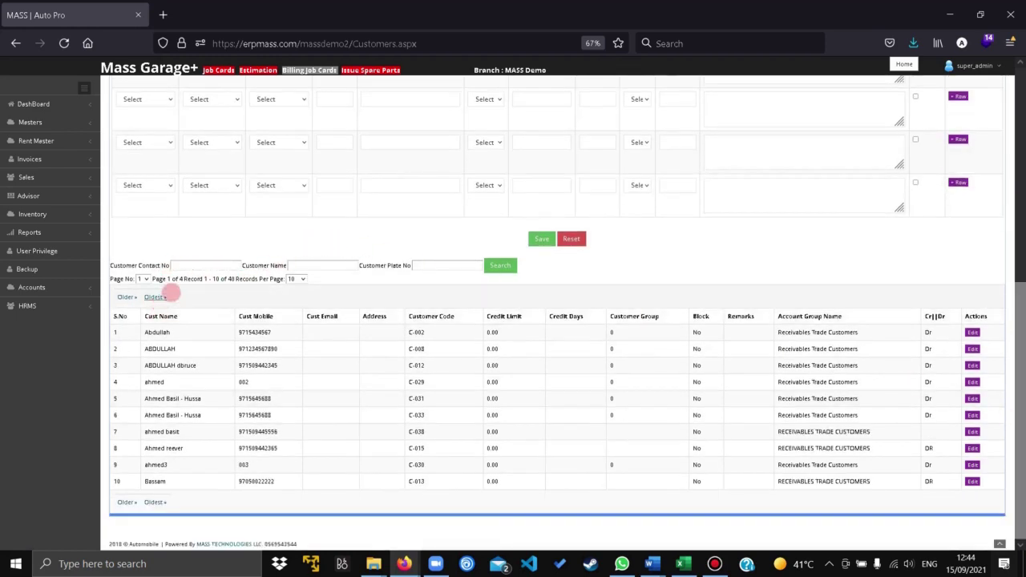
click(972, 432)
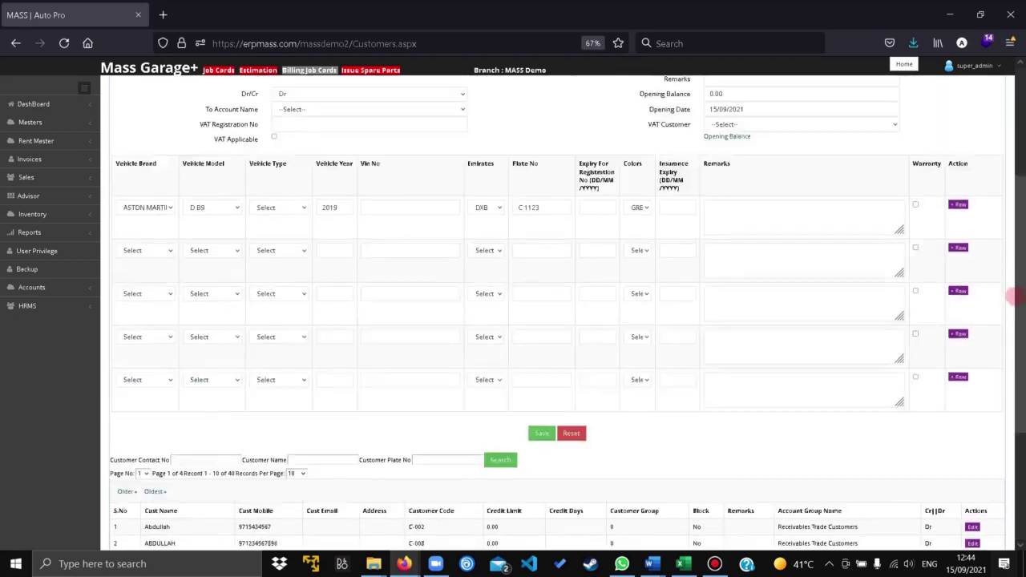
triple_click(529, 291)
right_click(529, 293)
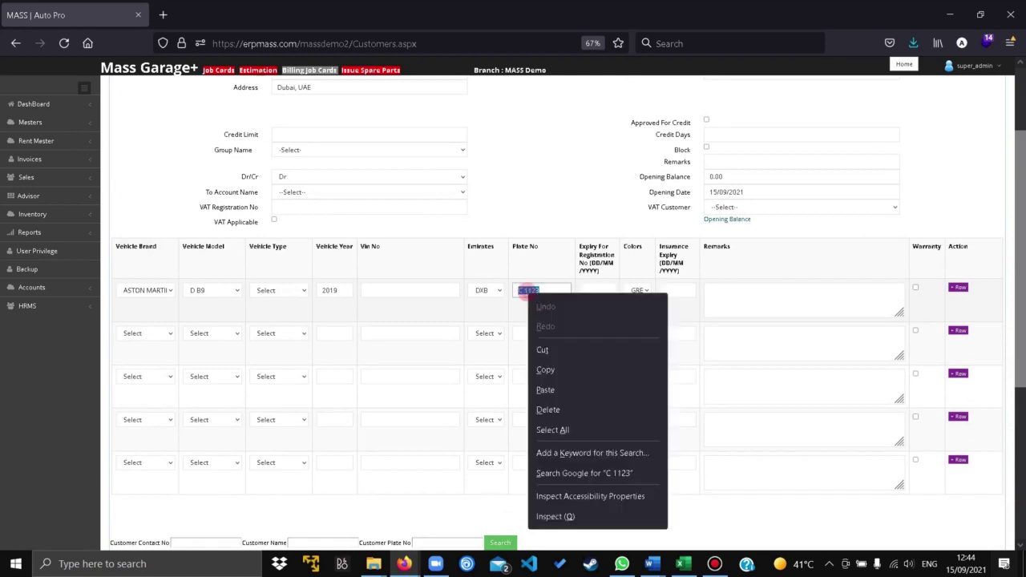
click(561, 369)
scroll(108, 341, down, 5)
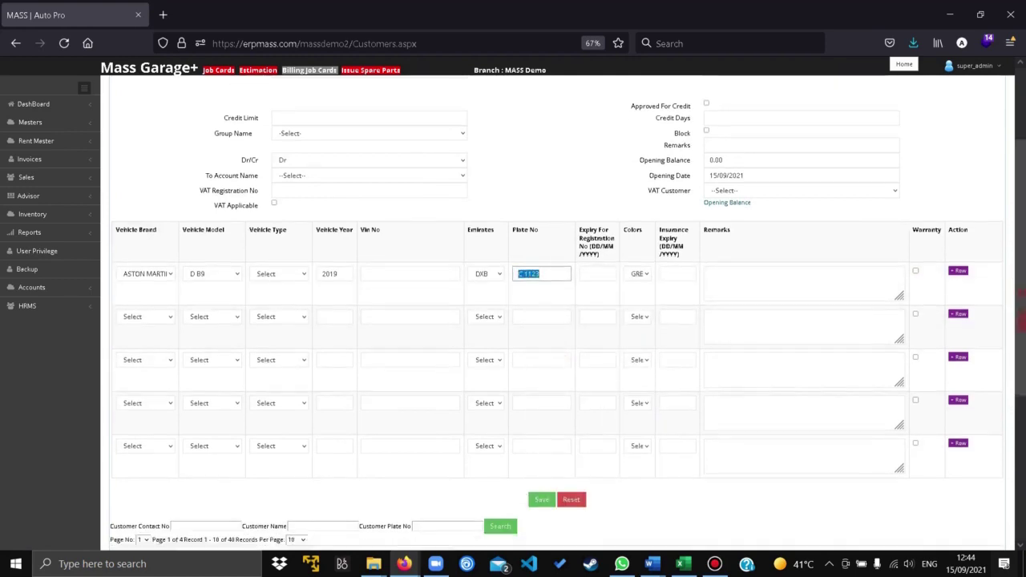
- Search customers by plate C 1123, leaving only test customer (C-040) listed
click(434, 314)
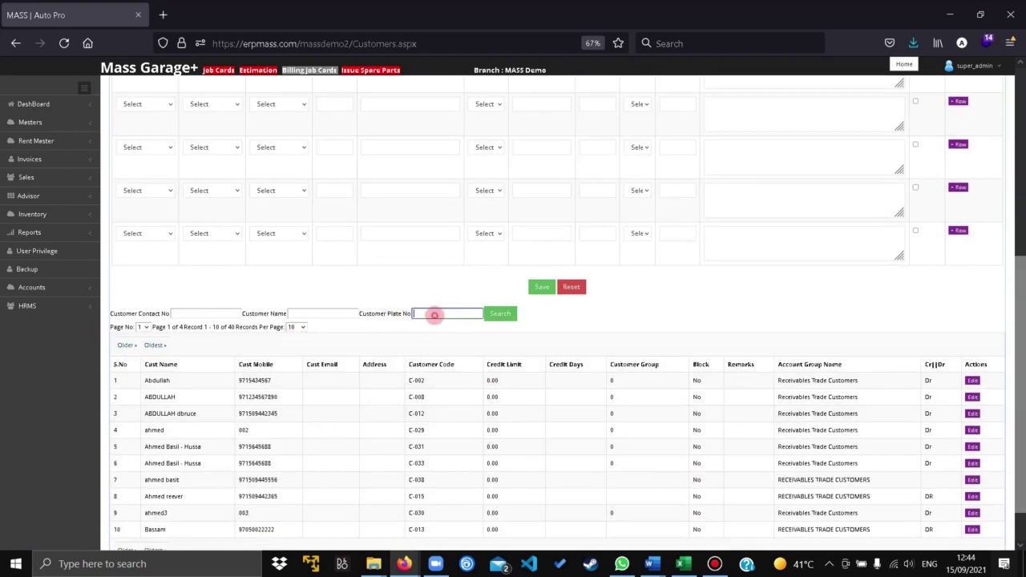
right_click(434, 314)
click(452, 413)
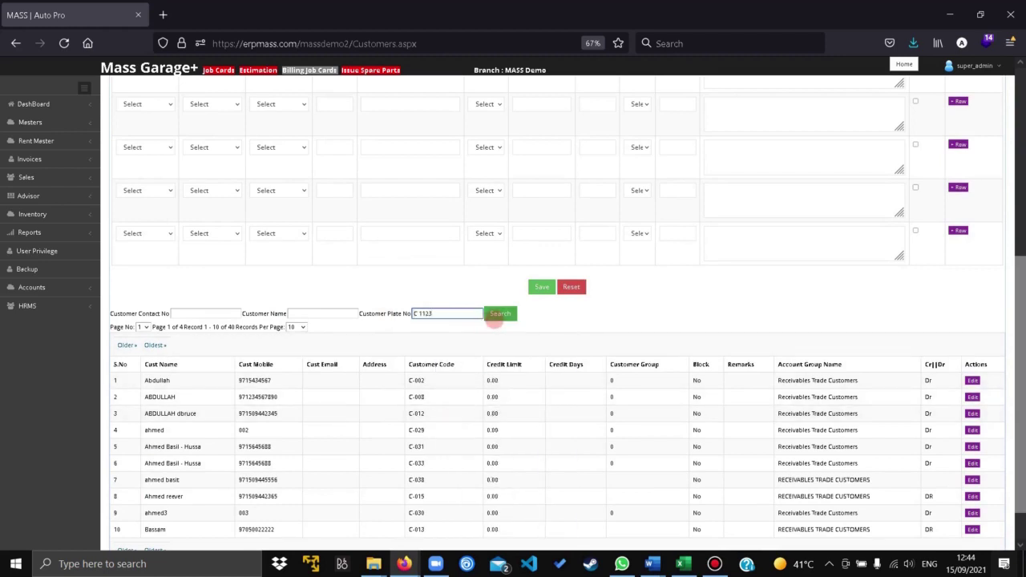
click(498, 317)
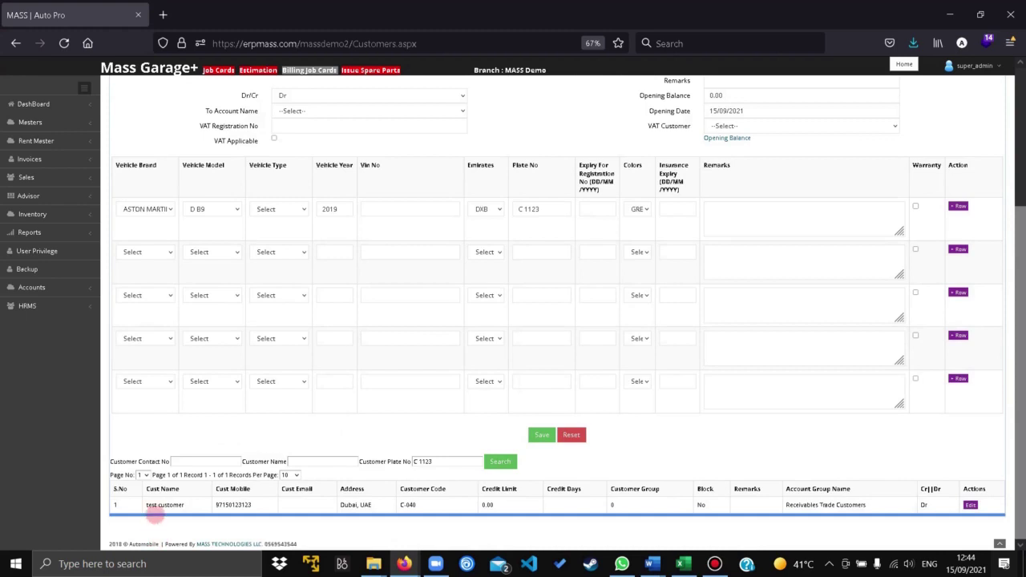
drag(152, 505, 278, 518)
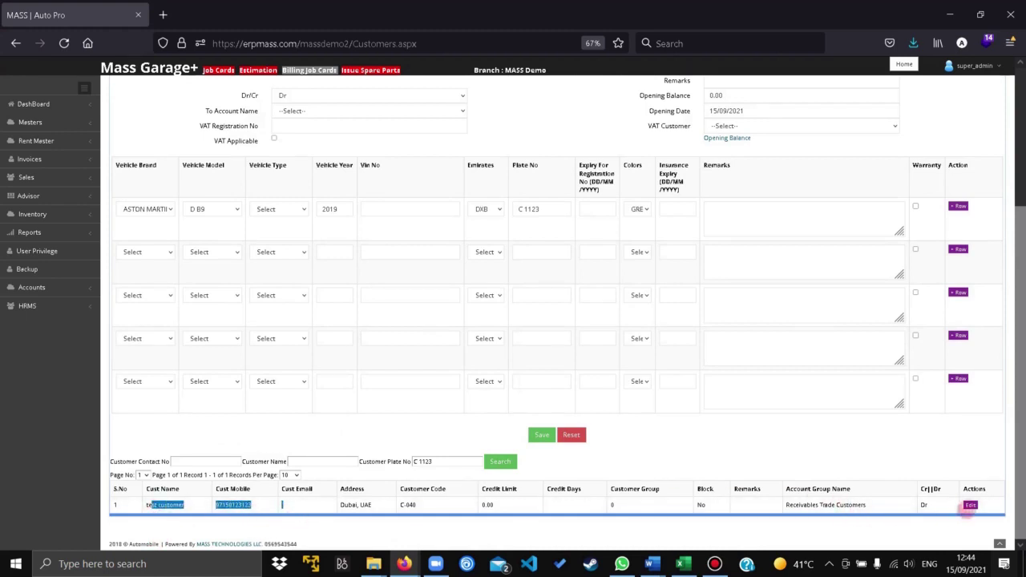
click(970, 506)
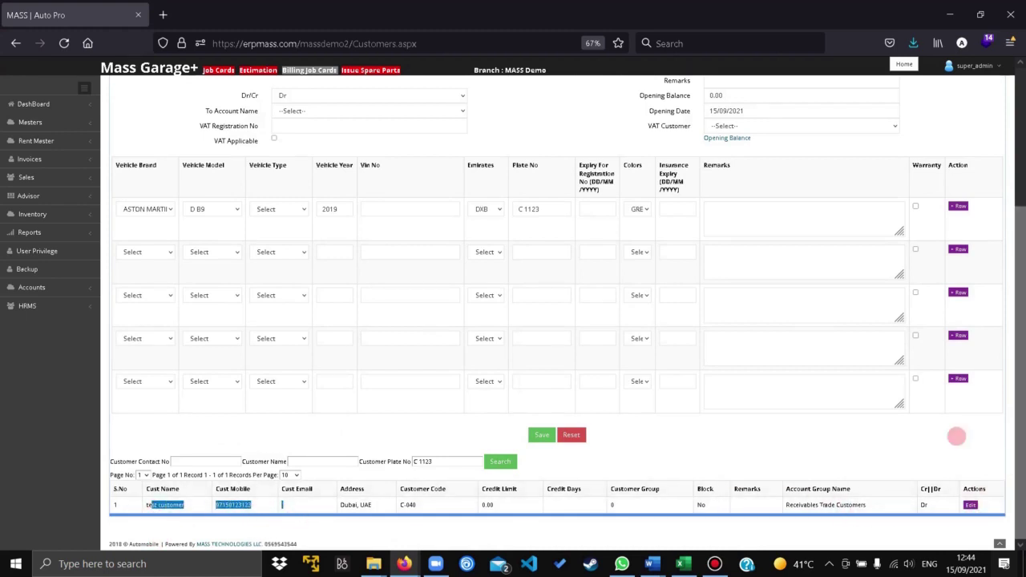